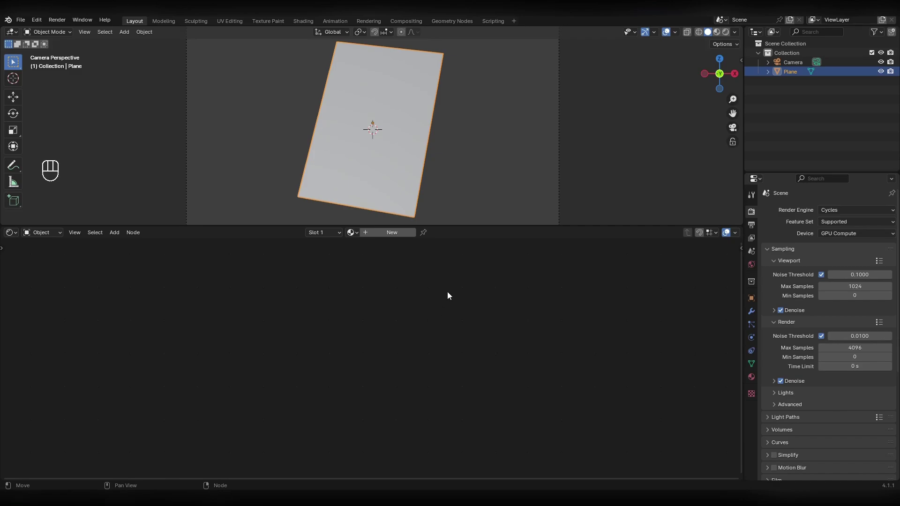
Rotate the leaf plane freely, then briefly open and close the Preferences window.
{"action": "key", "text": "r"}
{"action": "key", "text": "r"}
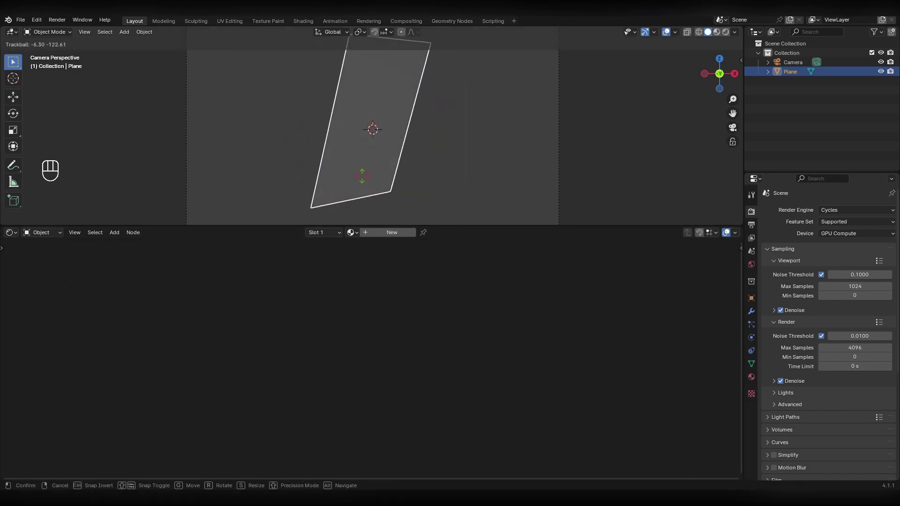
{"action": "left_click", "coordinate": [497, 178]}
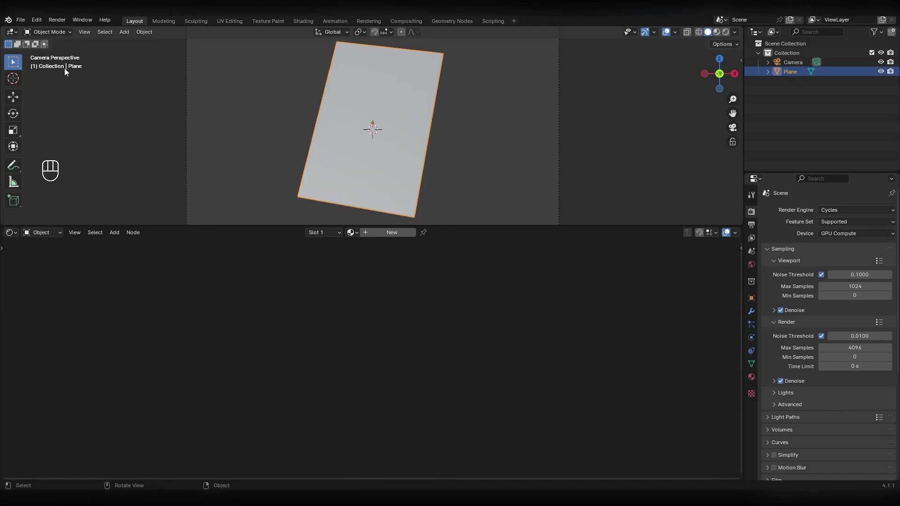
{"action": "left_click", "coordinate": [40, 19]}
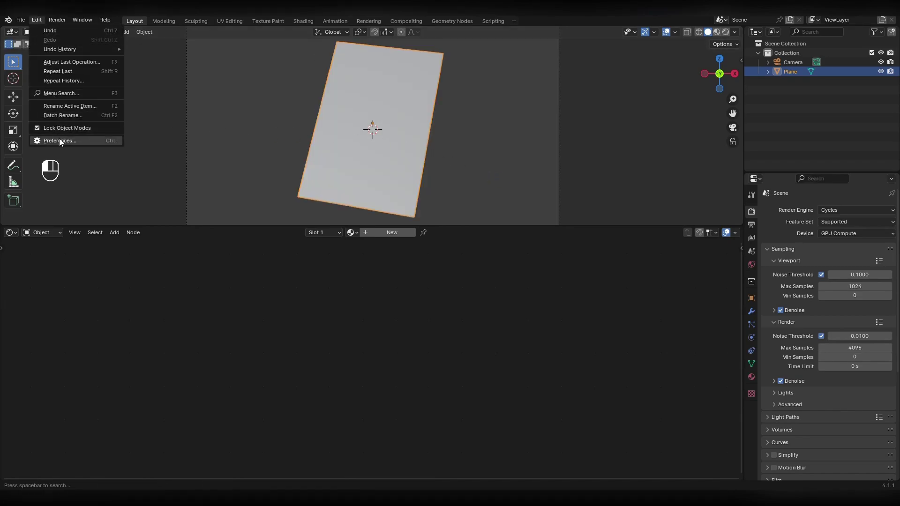
{"action": "left_click", "coordinate": [59, 138]}
{"action": "type", "text": "node"}
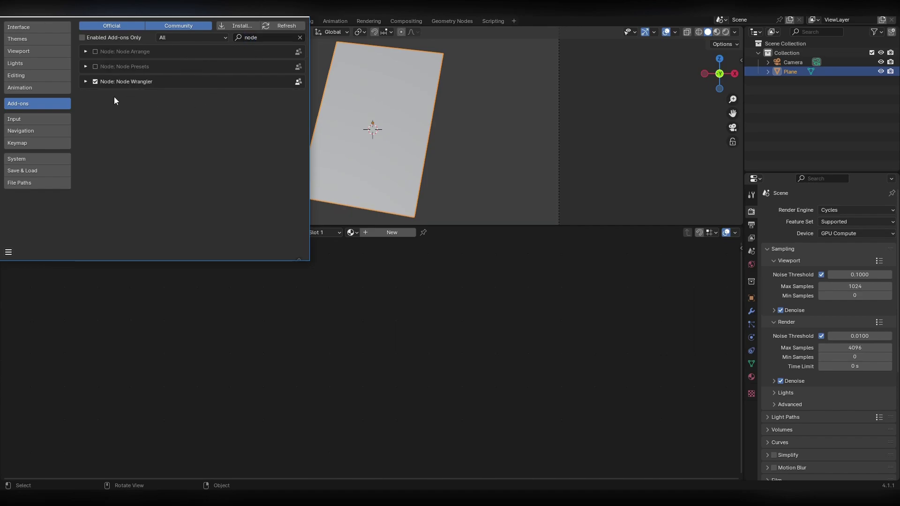
{"action": "left_click", "coordinate": [301, 18]}
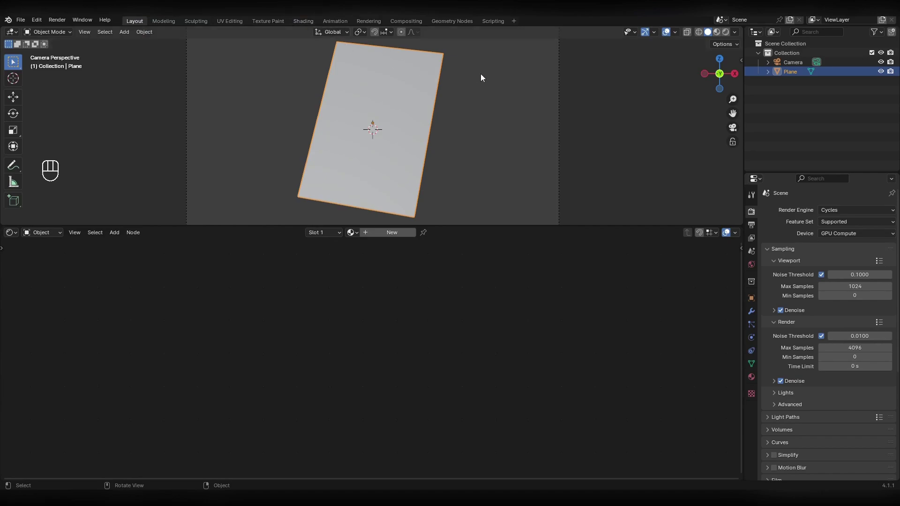
Switch to Material Preview, create a new material, and select its Principled BSDF node.
{"action": "left_click", "coordinate": [716, 32]}
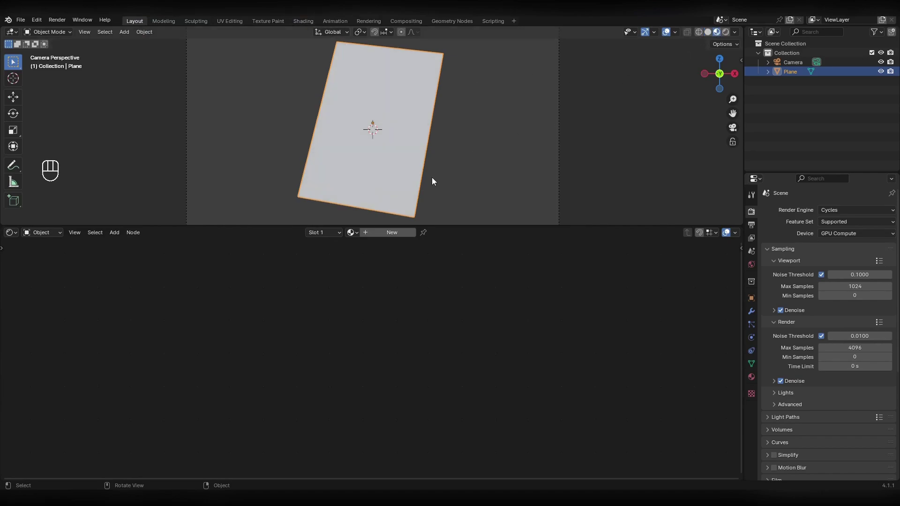
{"action": "left_click", "coordinate": [394, 232]}
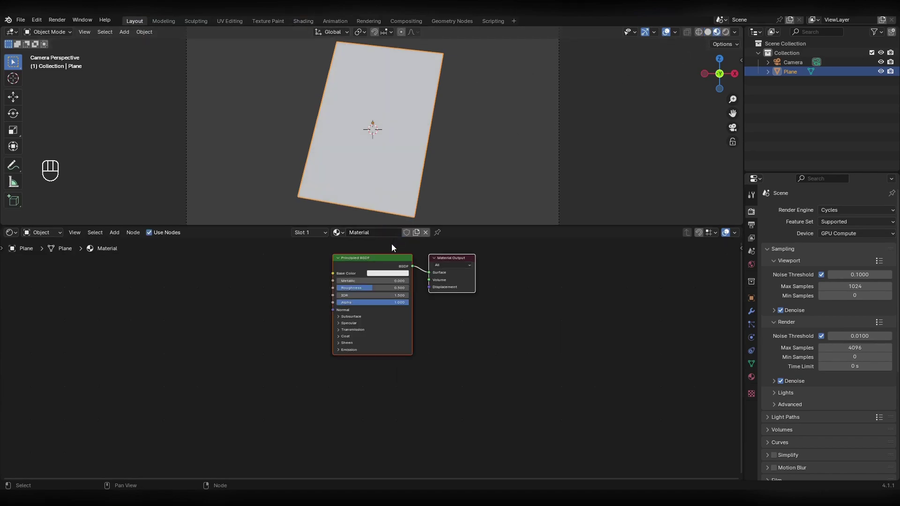
{"action": "left_click", "coordinate": [382, 261]}
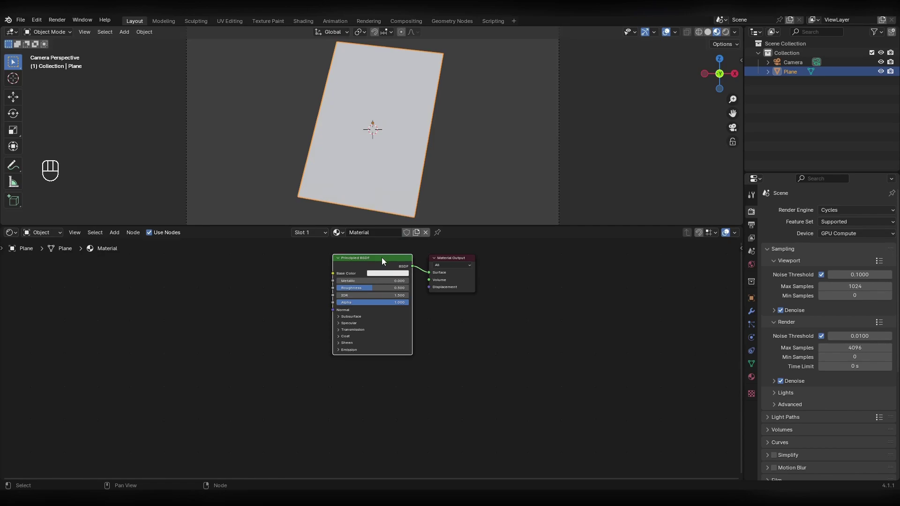
{"action": "key", "text": "ctrl"}
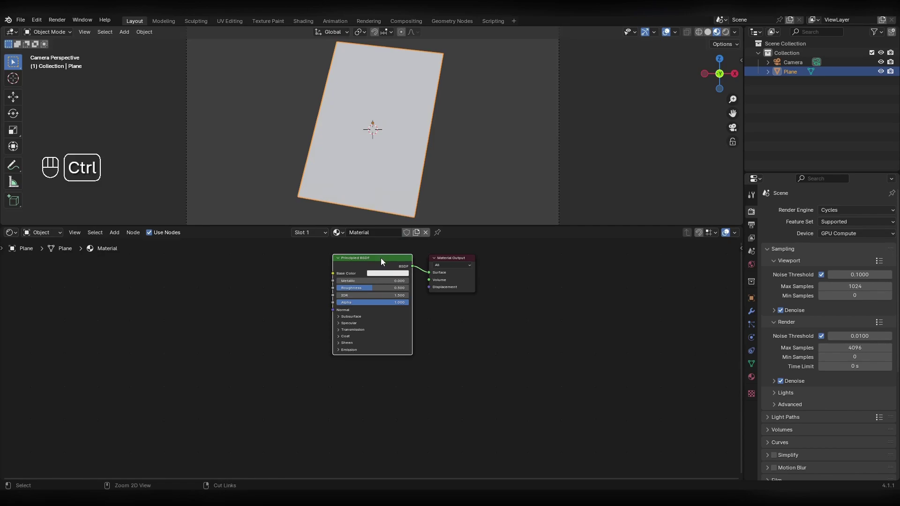
{"action": "key", "text": "shift"}
Load the front base colour, normal, roughness and opacity maps with Principled Texture Setup.
{"action": "key", "text": "shift+ctrl+t"}
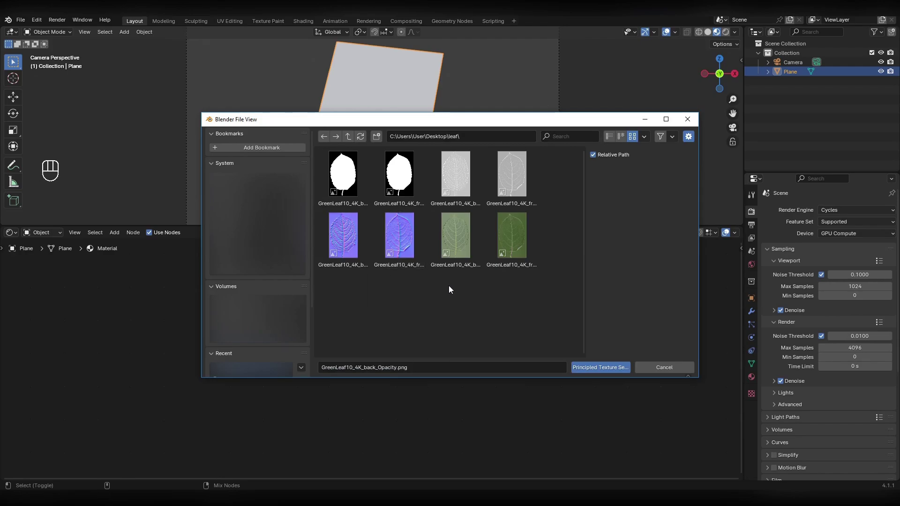
{"action": "left_click", "coordinate": [519, 249]}
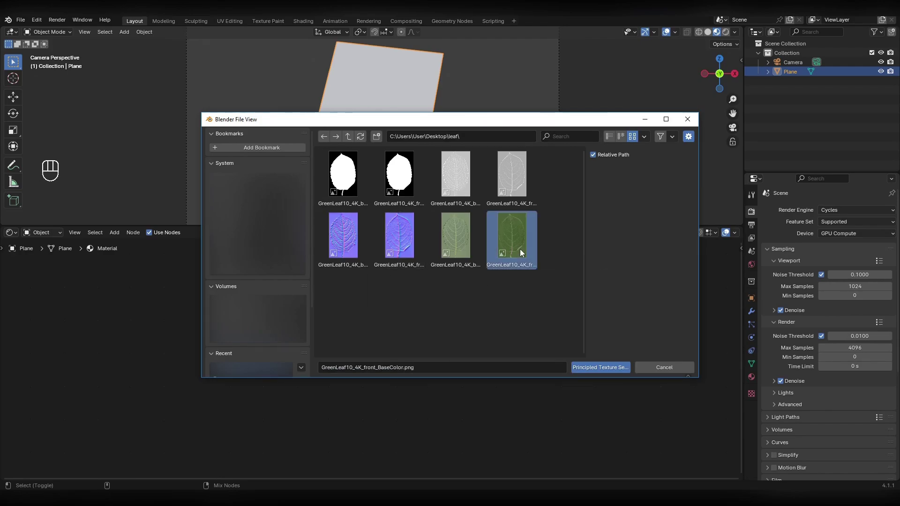
{"action": "left_click", "coordinate": [464, 241]}
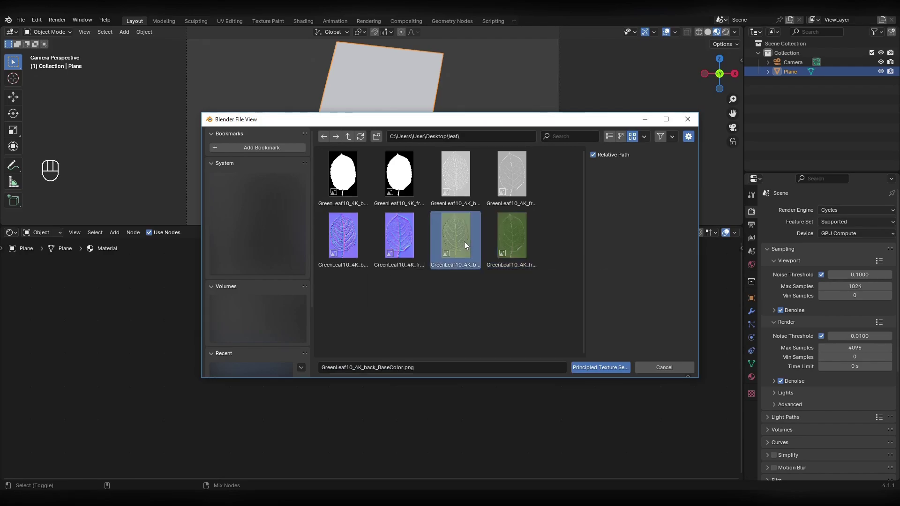
{"action": "left_click", "coordinate": [514, 237]}
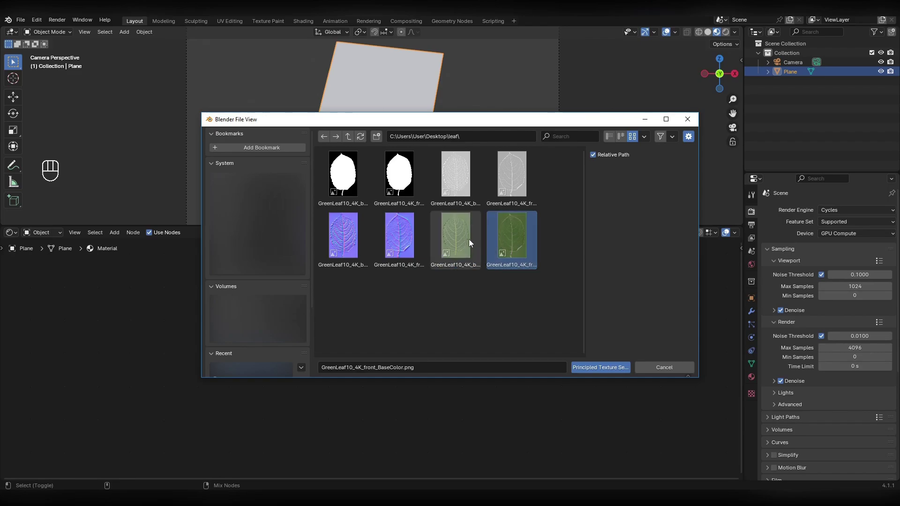
{"action": "left_click", "coordinate": [408, 241], "text": "shift"}
{"action": "left_click", "coordinate": [502, 172], "text": "shift"}
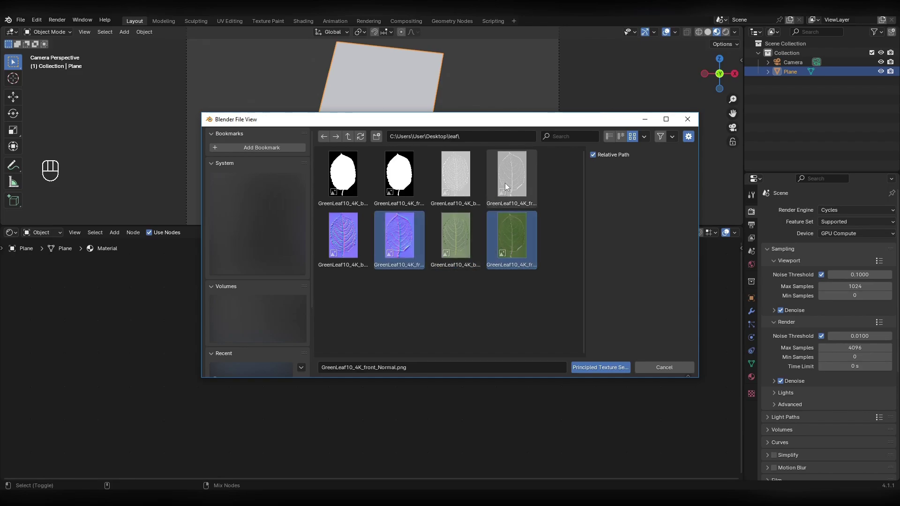
{"action": "left_click", "coordinate": [415, 176], "text": "shift"}
{"action": "left_click", "coordinate": [583, 370]}
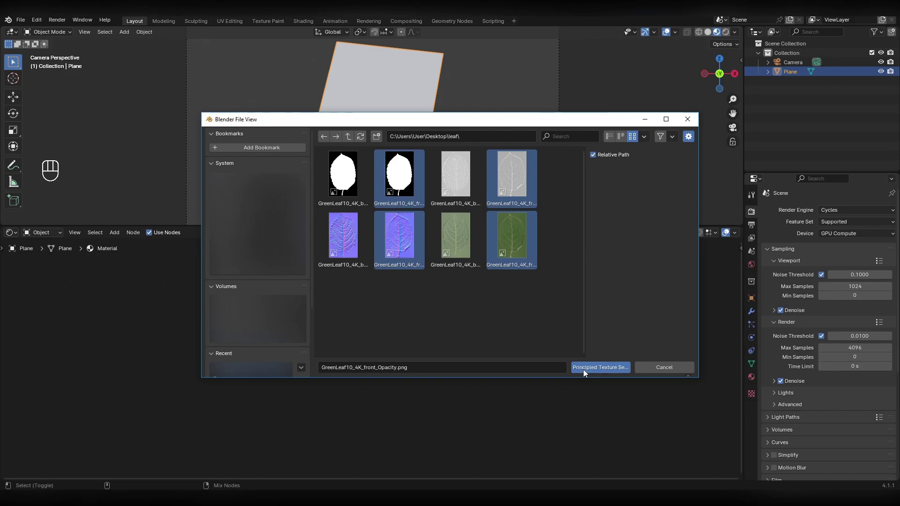
{"action": "scroll", "coordinate": [390, 364], "scroll_direction": "down", "scroll_amount": 2}
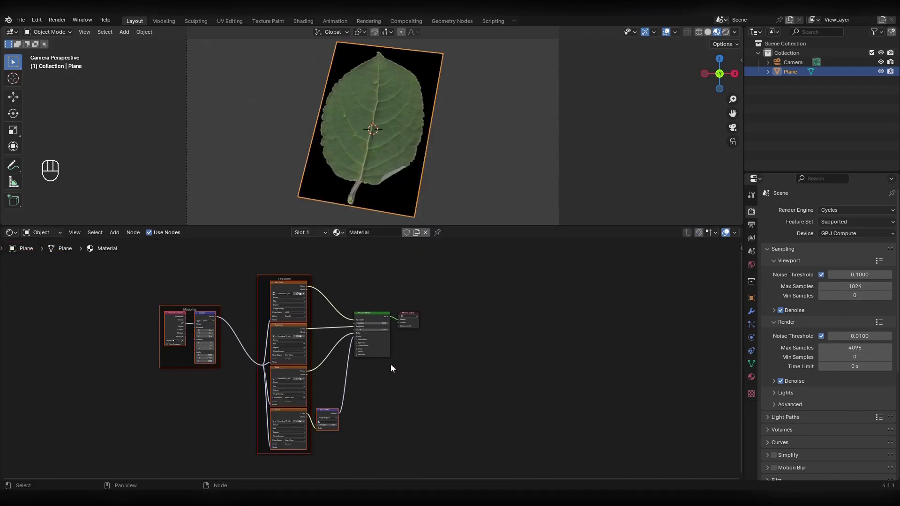
Box-select every node in the leaf material and join them into one frame.
{"action": "middle_click_drag", "start_coordinate": [391, 365], "coordinate": [478, 363]}
{"action": "left_click", "coordinate": [476, 364]}
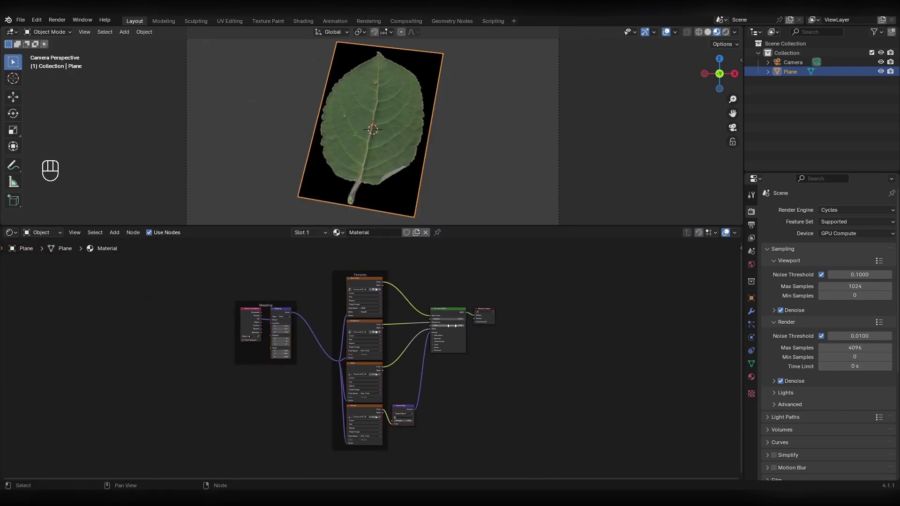
{"action": "left_click_drag", "start_coordinate": [239, 283], "coordinate": [448, 433]}
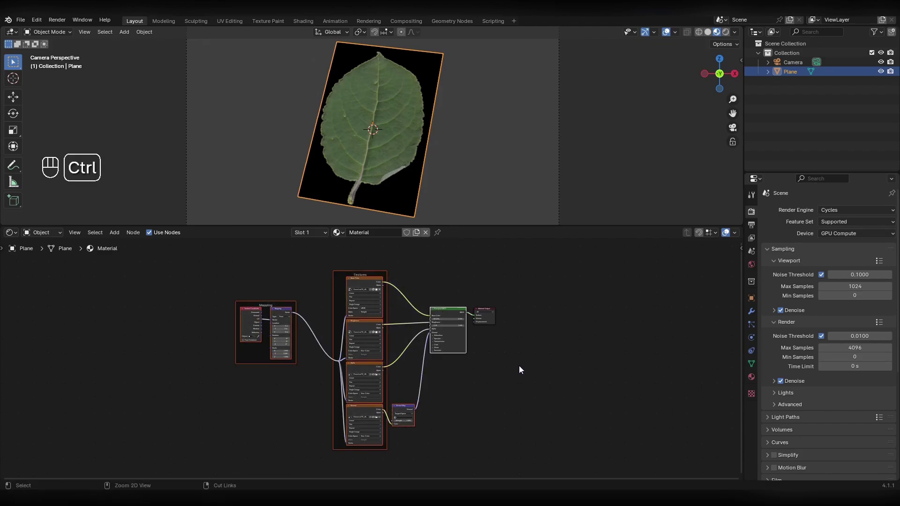
{"action": "key", "text": "ctrl+j"}
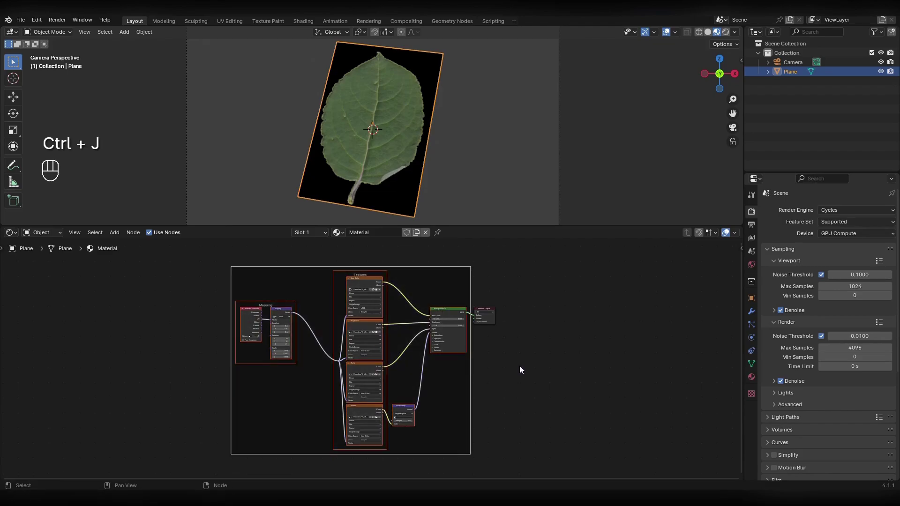
Label the texture frame 'front' in the sidebar and move it further left.
{"action": "left_click", "coordinate": [519, 366]}
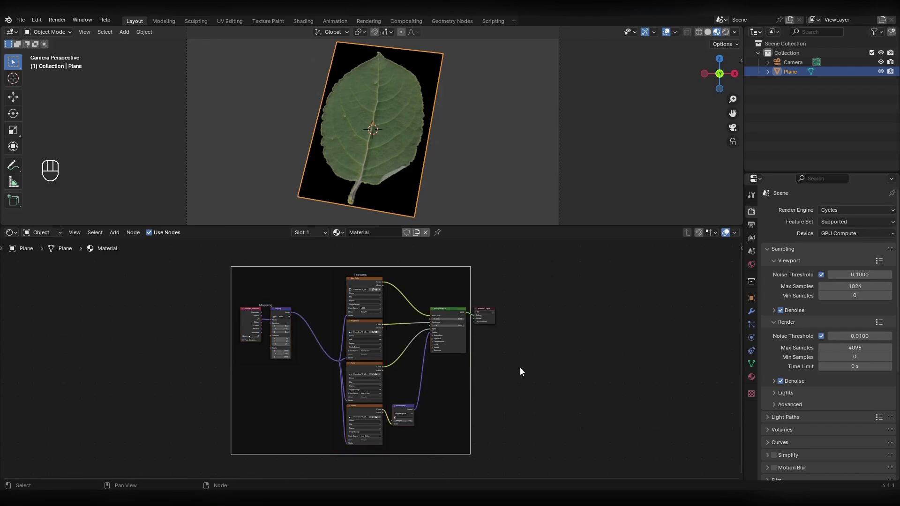
{"action": "key", "text": "n"}
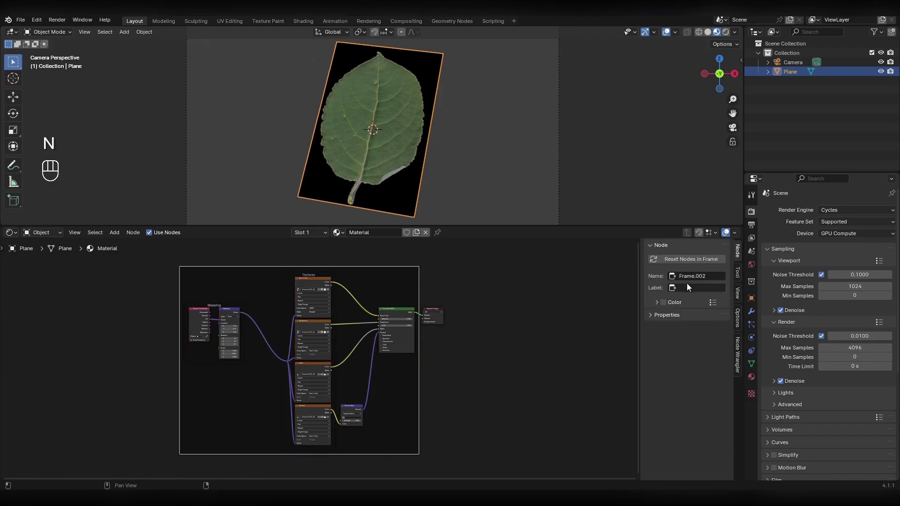
{"action": "left_click", "coordinate": [687, 285]}
{"action": "type", "text": "front"}
{"action": "key", "text": "Return"}
{"action": "key", "text": "g"}
{"action": "right_click", "coordinate": [394, 295]}
{"action": "key", "text": "g"}
{"action": "left_click", "coordinate": [323, 273]}
{"action": "scroll", "coordinate": [382, 285], "scroll_direction": "down", "scroll_amount": 5, "text": "shift"}
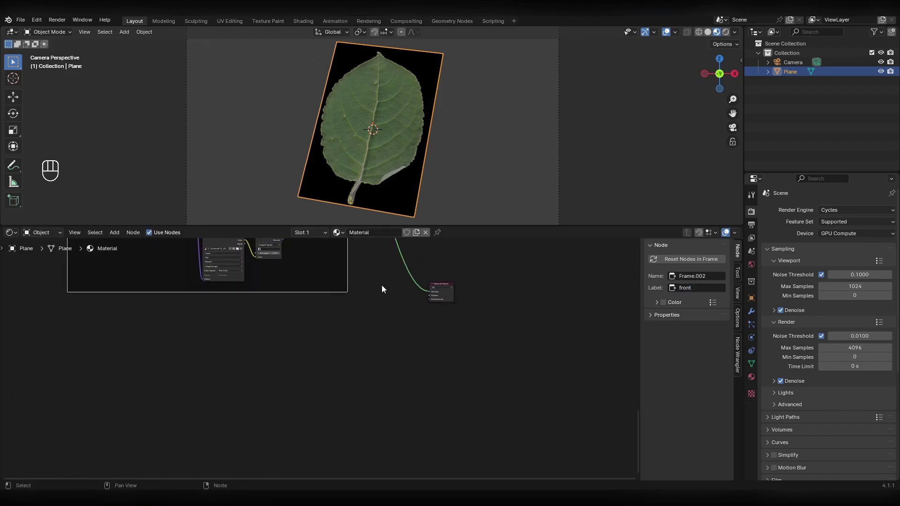
Add a second Principled BSDF and connect it to the Material Output surface.
{"action": "key", "text": "shift+a"}
{"action": "type", "text": "p"}
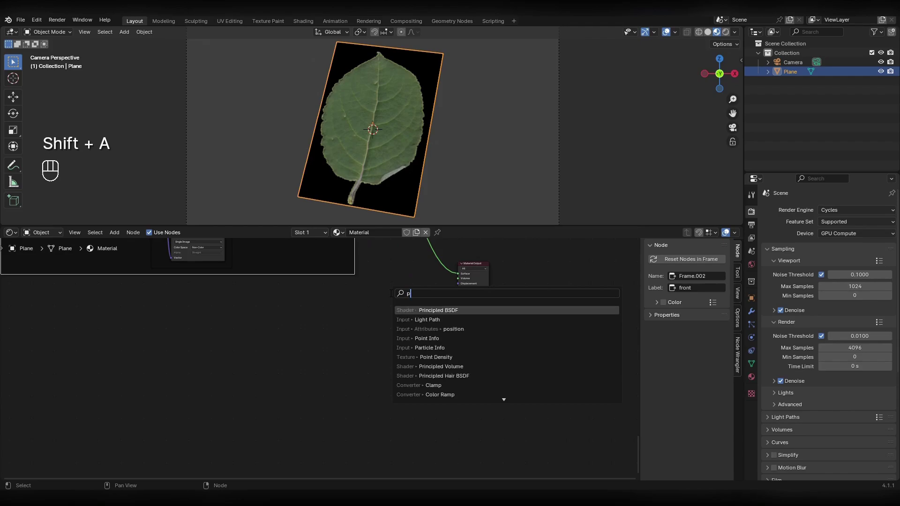
{"action": "type", "text": "ri"}
{"action": "left_click", "coordinate": [415, 307]}
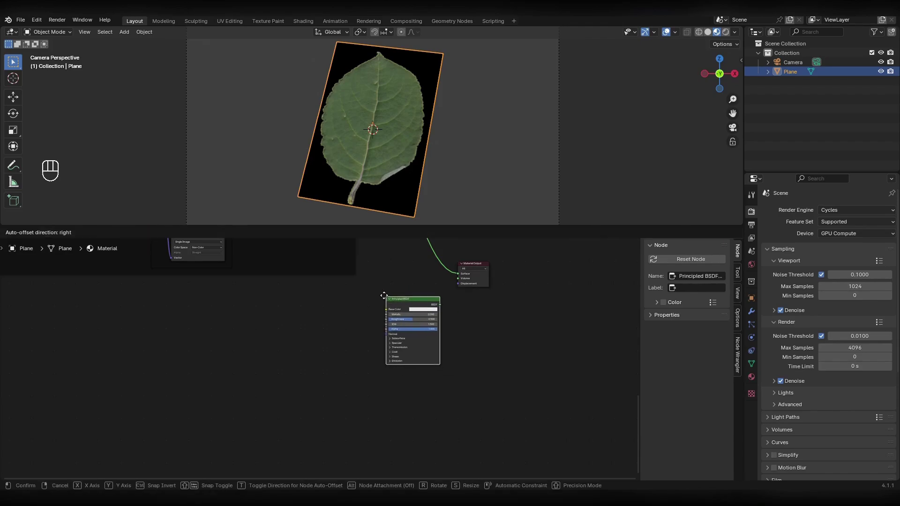
{"action": "left_click", "coordinate": [395, 293]}
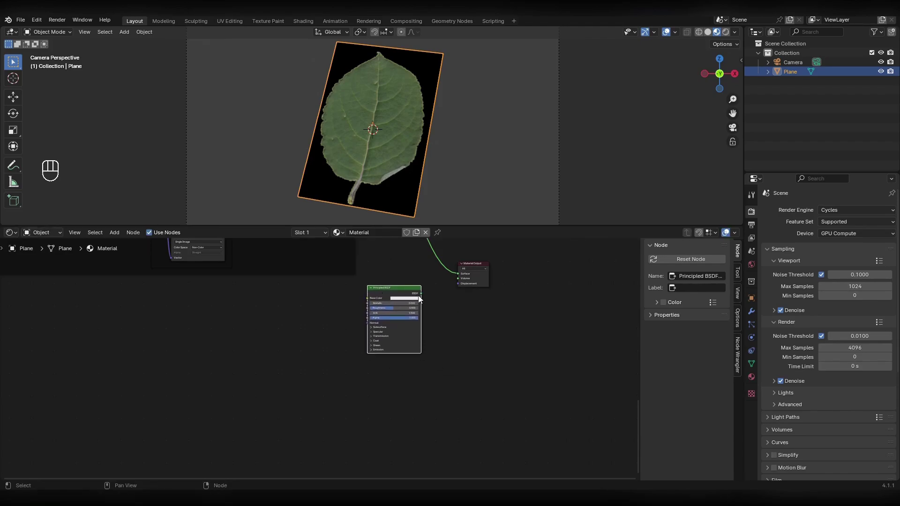
{"action": "left_click_drag", "start_coordinate": [420, 294], "coordinate": [453, 275]}
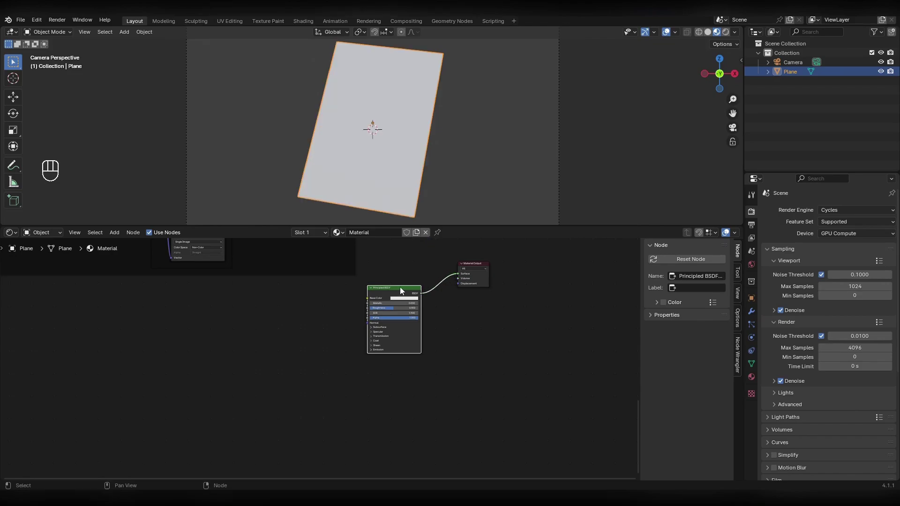
Load the back-side leaf texture files into the new shader with Node Wrangler.
{"action": "key", "text": "ctrl+shift"}
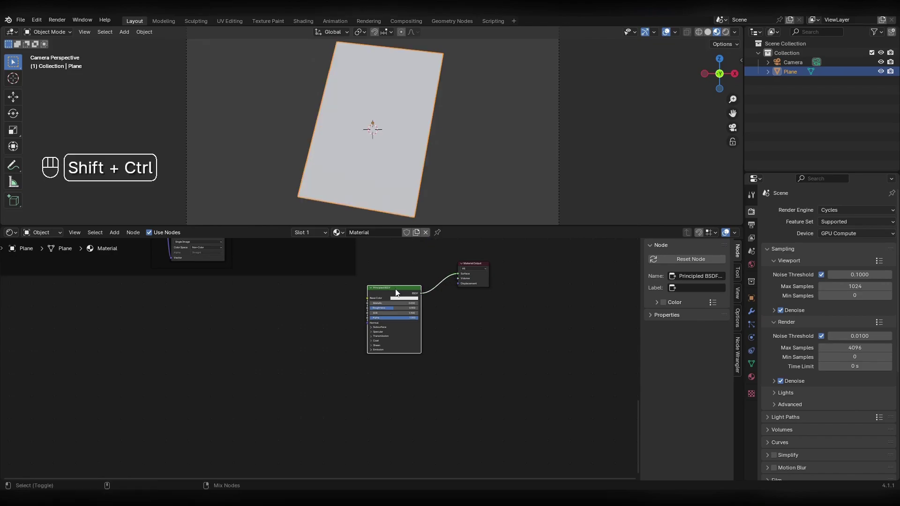
{"action": "key", "text": "ctrl+shift+t"}
{"action": "left_click", "coordinate": [455, 237]}
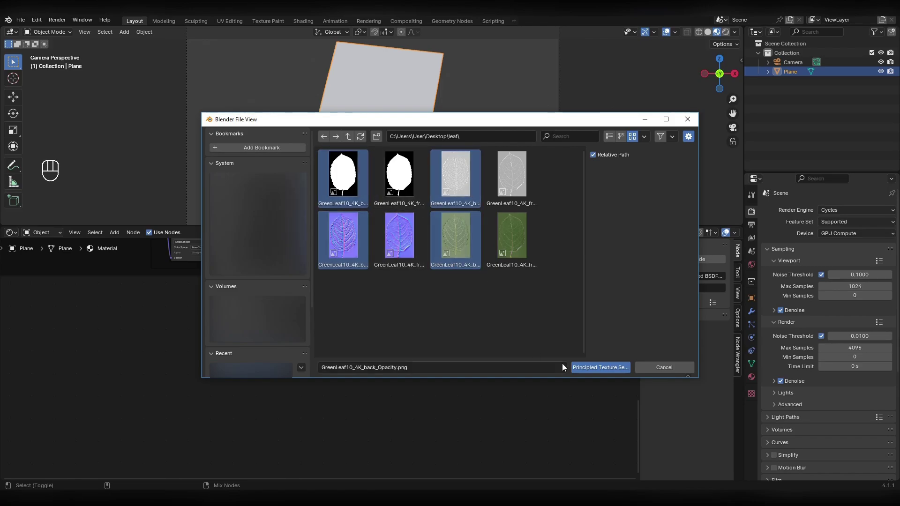
{"action": "left_click", "coordinate": [586, 368]}
{"action": "scroll", "coordinate": [397, 358], "scroll_direction": "down", "scroll_amount": 1}
Move the new texture nodes and enclose them in a frame labelled 'back'.
{"action": "key", "text": "g"}
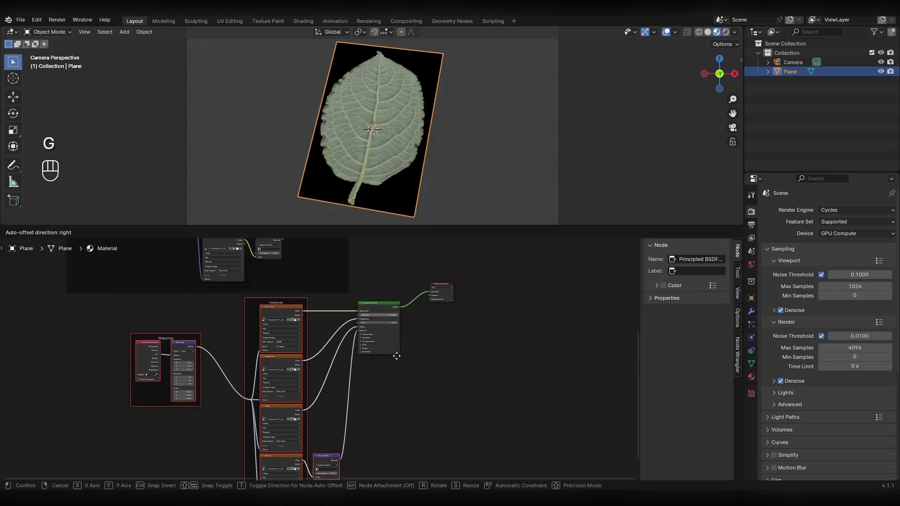
{"action": "left_click", "coordinate": [393, 355]}
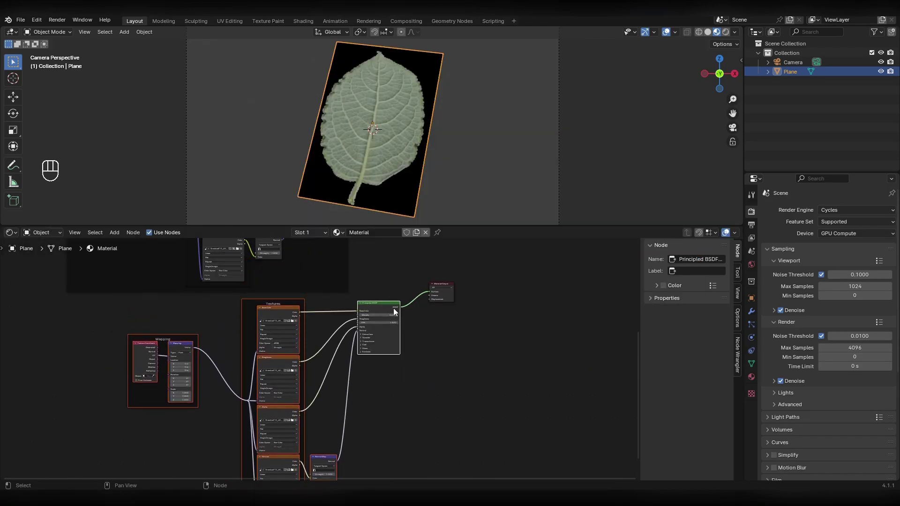
{"action": "key", "text": "ctrl+j"}
{"action": "left_click", "coordinate": [696, 271]}
{"action": "key", "text": "Return"}
Stack the back frame below the front frame.
{"action": "left_click_drag", "start_coordinate": [406, 350], "coordinate": [394, 357]}
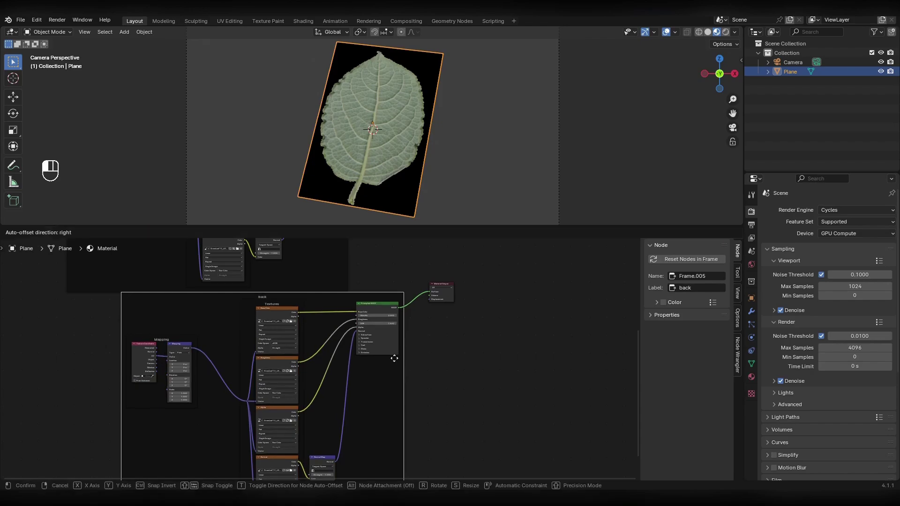
{"action": "left_click", "coordinate": [345, 358]}
{"action": "scroll", "coordinate": [369, 315], "scroll_direction": "down", "scroll_amount": 4}
{"action": "key", "text": "g"}
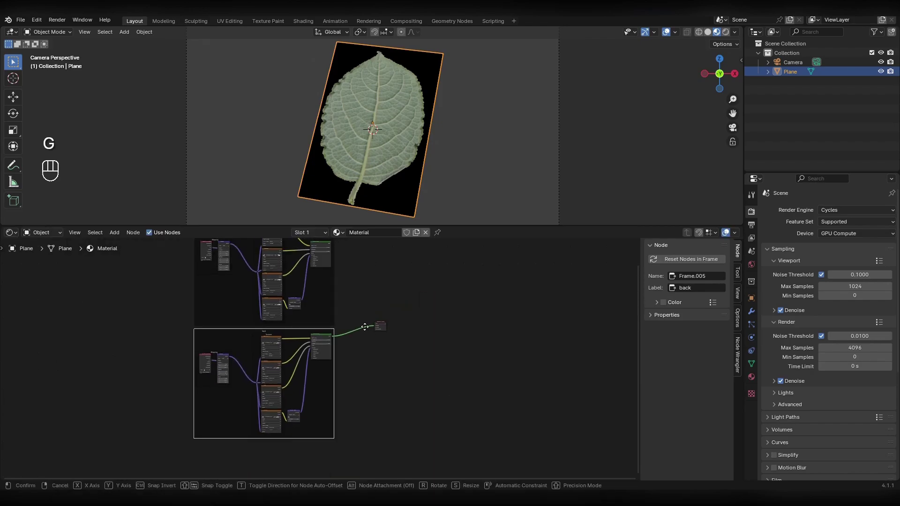
{"action": "left_click", "coordinate": [365, 369]}
{"action": "left_click", "coordinate": [331, 316]}
{"action": "key", "text": "g"}
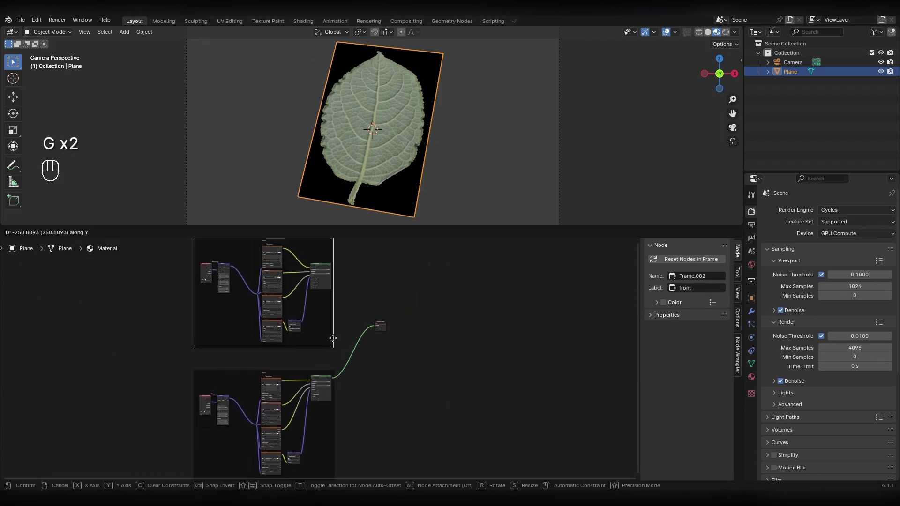
{"action": "left_click", "coordinate": [333, 338]}
{"action": "scroll", "coordinate": [388, 298], "scroll_direction": "up", "scroll_amount": 2}
{"action": "scroll", "coordinate": [413, 289], "scroll_direction": "up", "scroll_amount": 2}
{"action": "scroll", "coordinate": [395, 303], "scroll_direction": "up", "scroll_amount": 2}
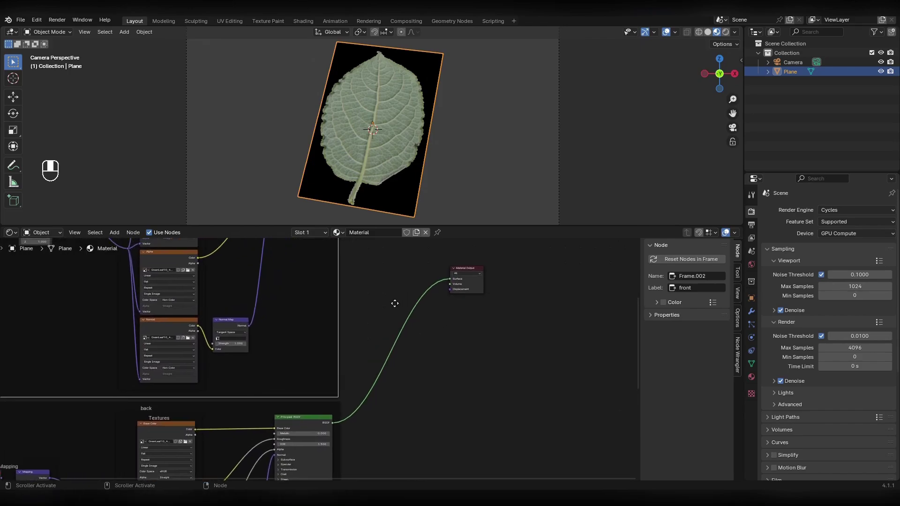
{"action": "scroll", "coordinate": [343, 338], "scroll_direction": "up", "scroll_amount": 2}
Replace the direct shader link with a new Mix Shader feeding the Material Output.
{"action": "left_click_drag", "start_coordinate": [411, 303], "coordinate": [393, 306]}
{"action": "key", "text": "shift+a"}
{"action": "type", "text": "mi"}
{"action": "key", "text": "Down"}
{"action": "key", "text": "Down"}
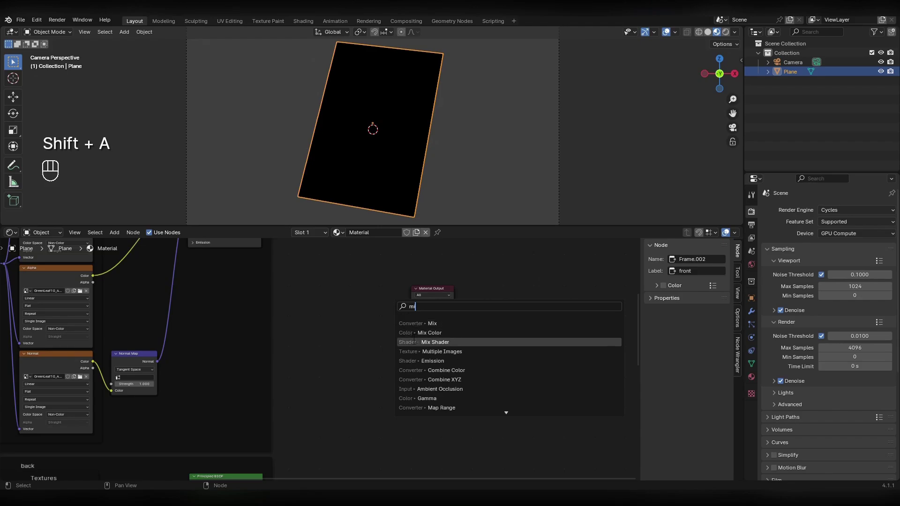
{"action": "key", "text": "Return"}
{"action": "left_click", "coordinate": [359, 286]}
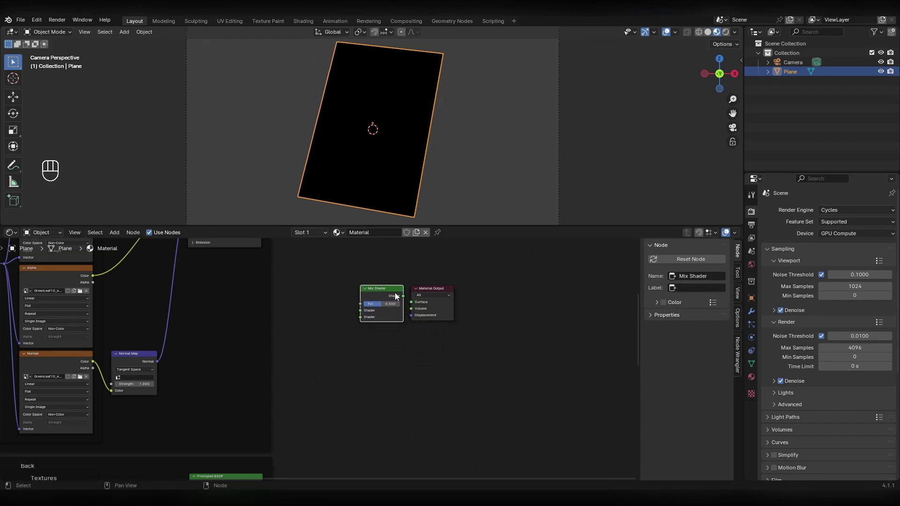
{"action": "left_click_drag", "start_coordinate": [403, 296], "coordinate": [412, 302]}
Plug the back and front Principled BSDFs into the Mix Shader's inputs.
{"action": "key", "text": "Home"}
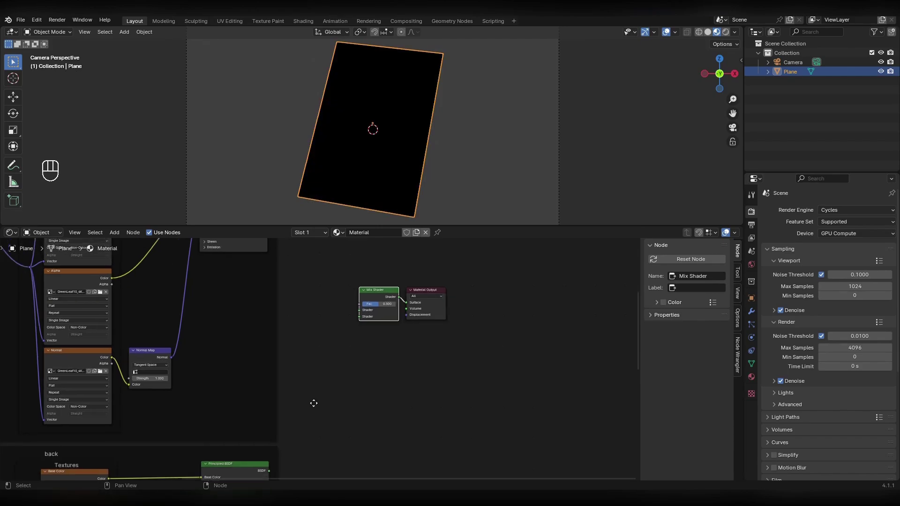
{"action": "left_click_drag", "start_coordinate": [288, 434], "coordinate": [378, 280]}
{"action": "scroll", "coordinate": [351, 262], "scroll_direction": "down", "scroll_amount": 1}
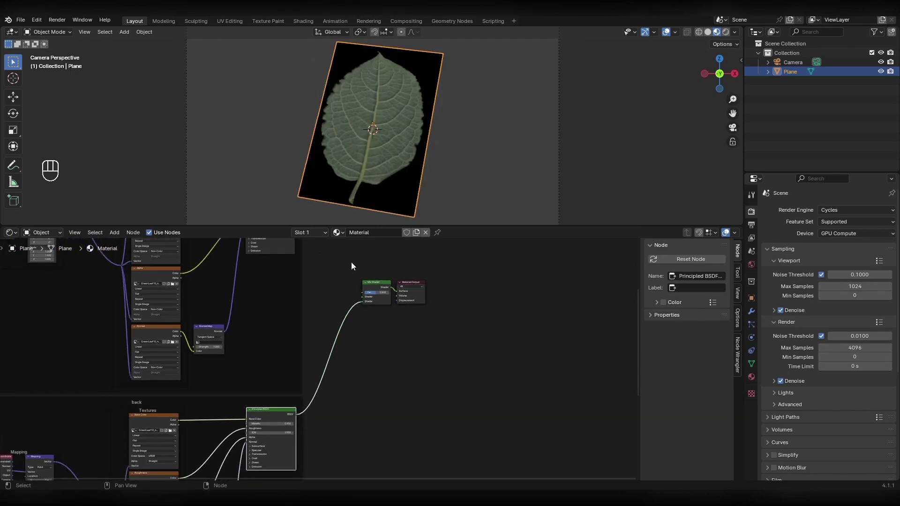
{"action": "scroll", "coordinate": [351, 262], "scroll_direction": "up", "scroll_amount": 5, "text": "shift"}
{"action": "left_click_drag", "start_coordinate": [299, 302], "coordinate": [359, 401]}
{"action": "scroll", "coordinate": [360, 400], "scroll_direction": "up", "scroll_amount": 1}
{"action": "scroll", "coordinate": [350, 378], "scroll_direction": "up", "scroll_amount": 2}
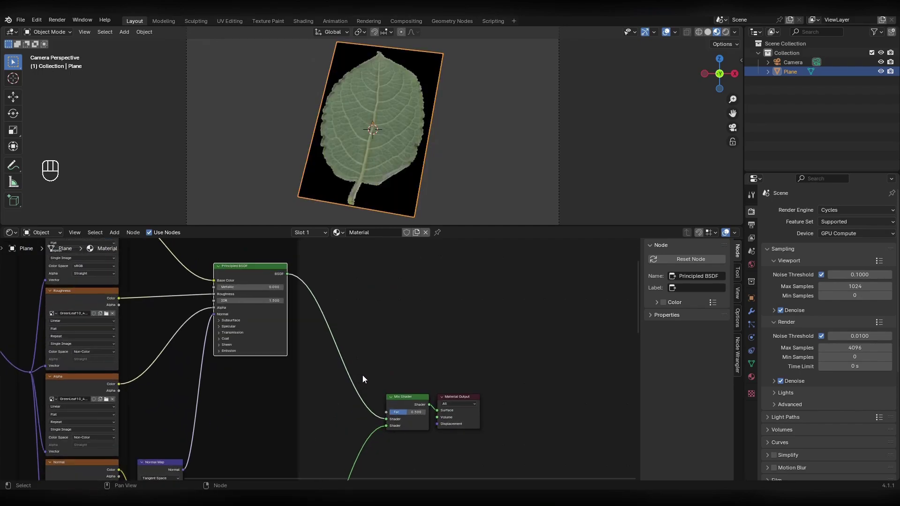
{"action": "scroll", "coordinate": [363, 380], "scroll_direction": "up", "scroll_amount": 1}
{"action": "scroll", "coordinate": [365, 373], "scroll_direction": "up", "scroll_amount": 1}
Add a Geometry node, link Backfacing to the Mix Shader Fac, and hide the sidebar.
{"action": "key", "text": "shift+a"}
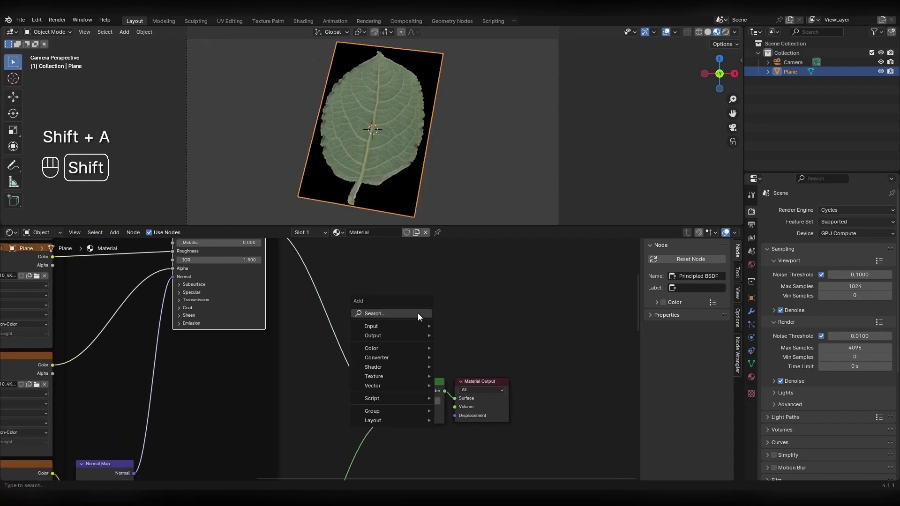
{"action": "left_click", "coordinate": [417, 313]}
{"action": "type", "text": "geom"}
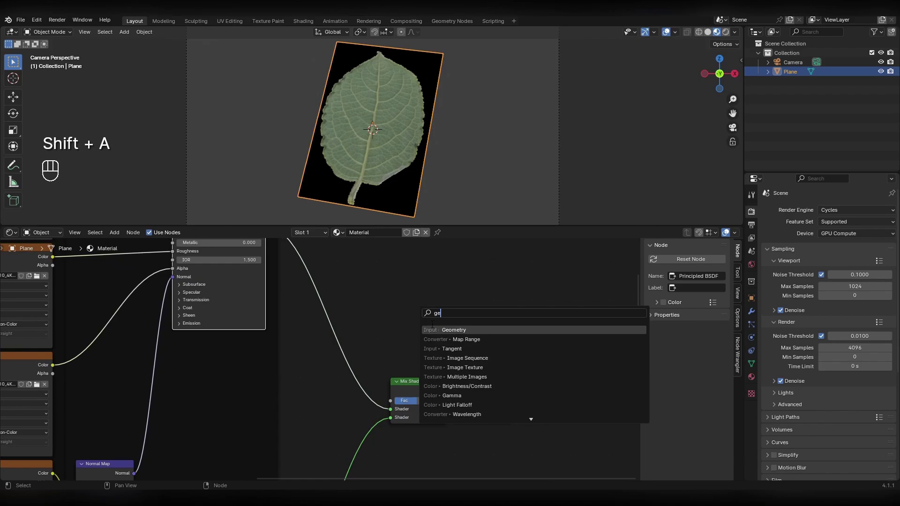
{"action": "key", "text": "Return"}
{"action": "left_click", "coordinate": [361, 284]}
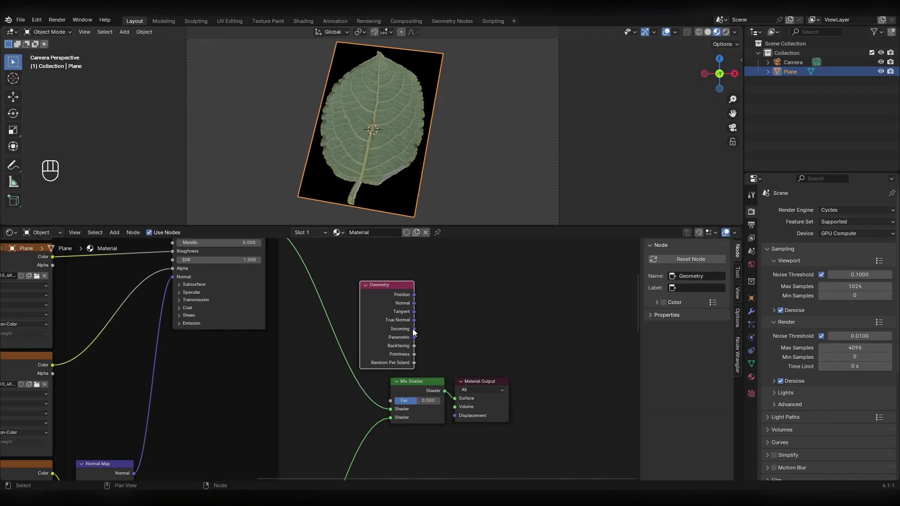
{"action": "left_click_drag", "start_coordinate": [415, 347], "coordinate": [421, 346]}
{"action": "left_click_drag", "start_coordinate": [377, 392], "coordinate": [386, 399]}
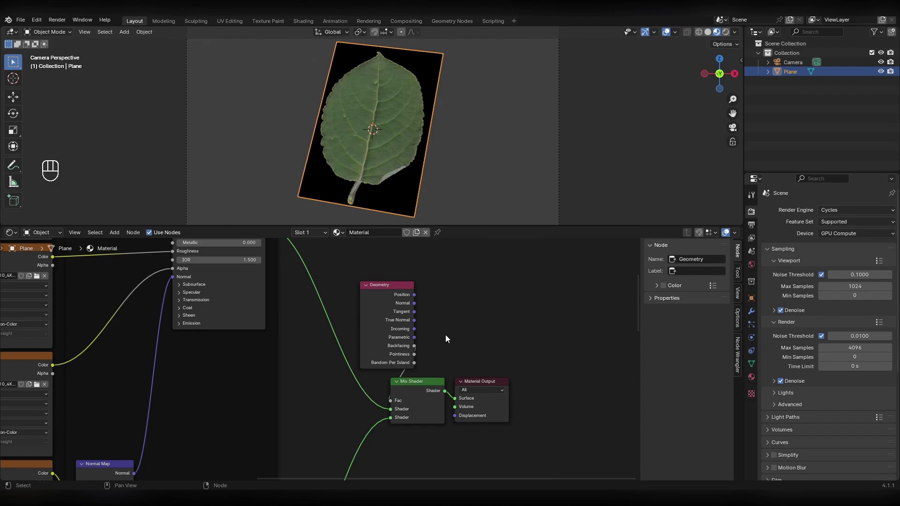
{"action": "key", "text": "n"}
Enlarge the 3D viewport, rotate the leaf plane, and shift it along X.
{"action": "left_click_drag", "start_coordinate": [461, 224], "coordinate": [436, 450]}
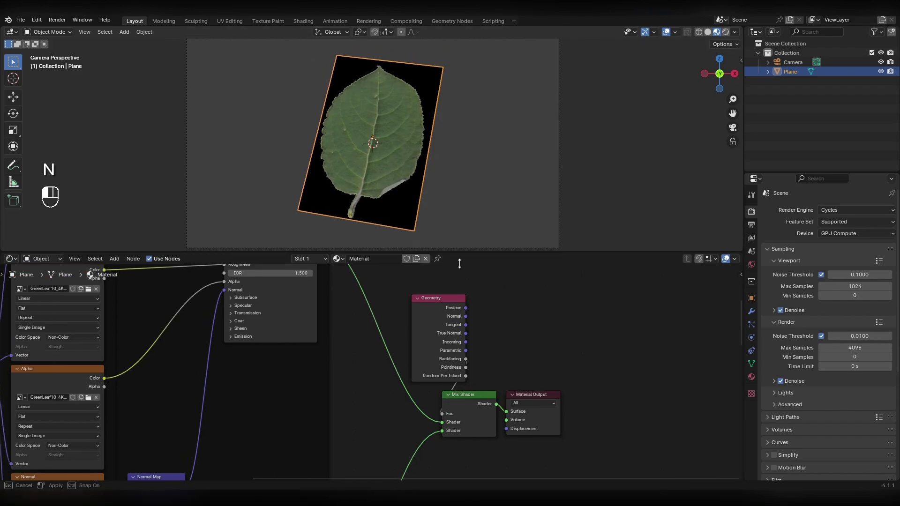
{"action": "scroll", "coordinate": [425, 313], "scroll_direction": "up", "scroll_amount": 3}
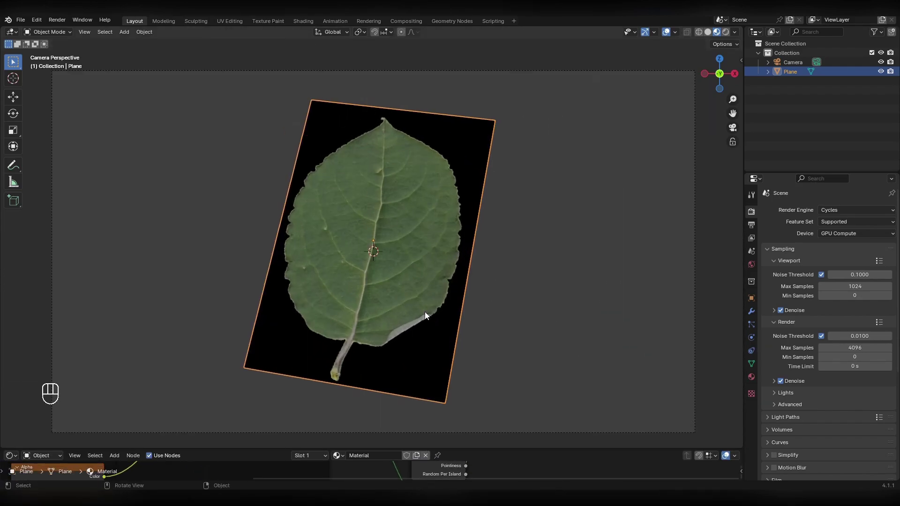
{"action": "key", "text": "r"}
{"action": "key", "text": "r"}
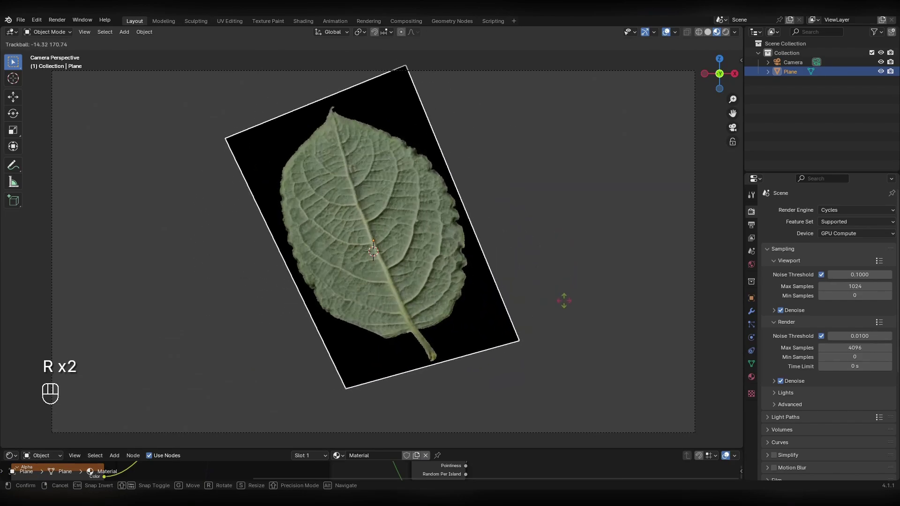
{"action": "left_click", "coordinate": [454, 320]}
{"action": "key", "text": "g"}
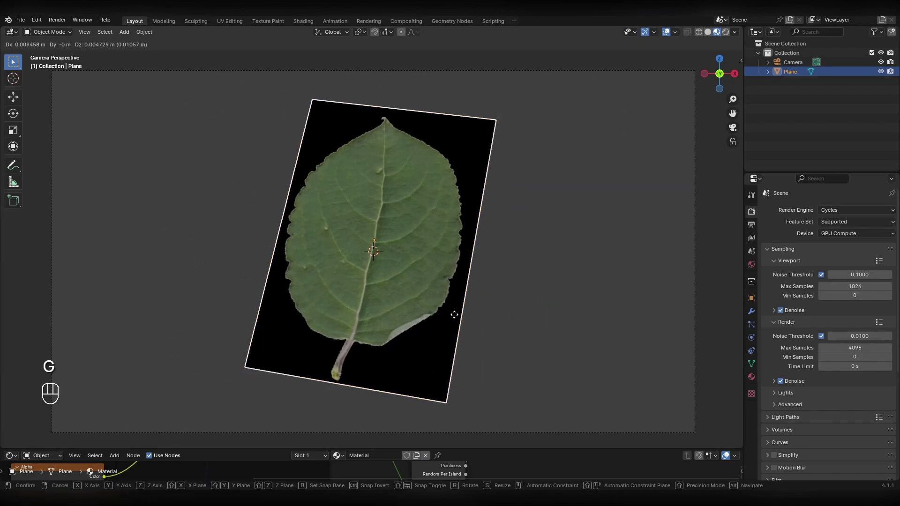
{"action": "key", "text": "x"}
{"action": "left_click", "coordinate": [603, 316]}
Duplicate the plane to the left, turn it 180°, then position and tilt it beside the original.
{"action": "key", "text": "shift+d"}
{"action": "key", "text": "x"}
{"action": "left_click", "coordinate": [403, 317]}
{"action": "type", "text": "rz180"}
{"action": "key", "text": "Return"}
{"action": "key", "text": "g"}
{"action": "key", "text": "y"}
{"action": "left_click", "coordinate": [406, 348]}
{"action": "key", "text": "g"}
{"action": "left_click", "coordinate": [445, 328]}
{"action": "key", "text": "r"}
{"action": "key", "text": "r"}
{"action": "left_click", "coordinate": [446, 309]}
Deselect both leaf planes and switch the viewport to Rendered shading.
{"action": "left_click", "coordinate": [643, 282]}
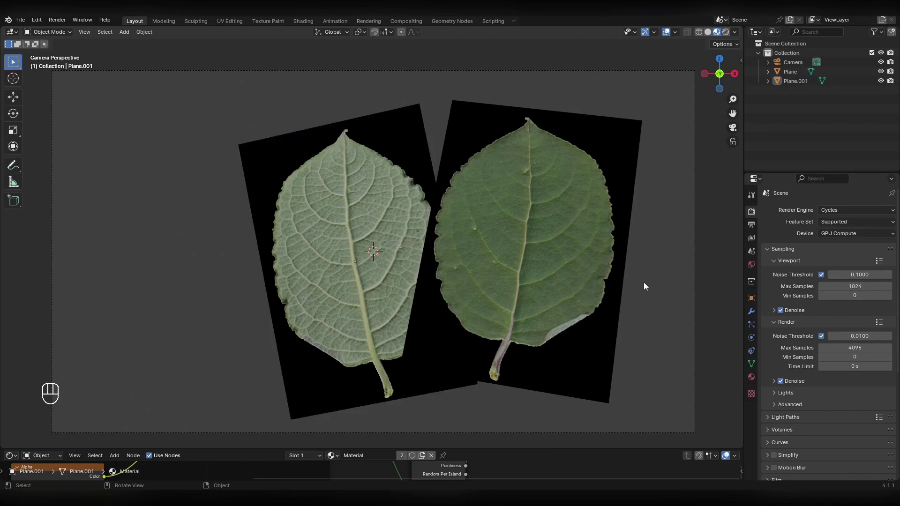
{"action": "left_click", "coordinate": [724, 33]}
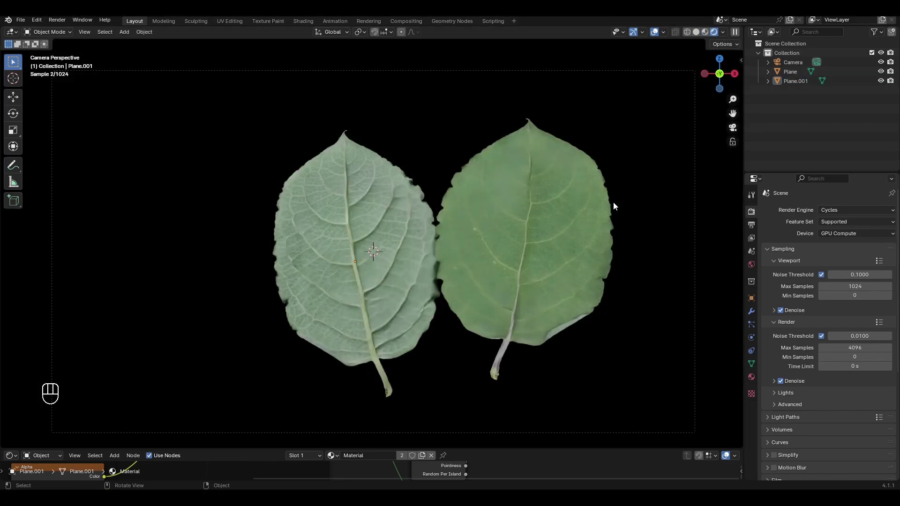